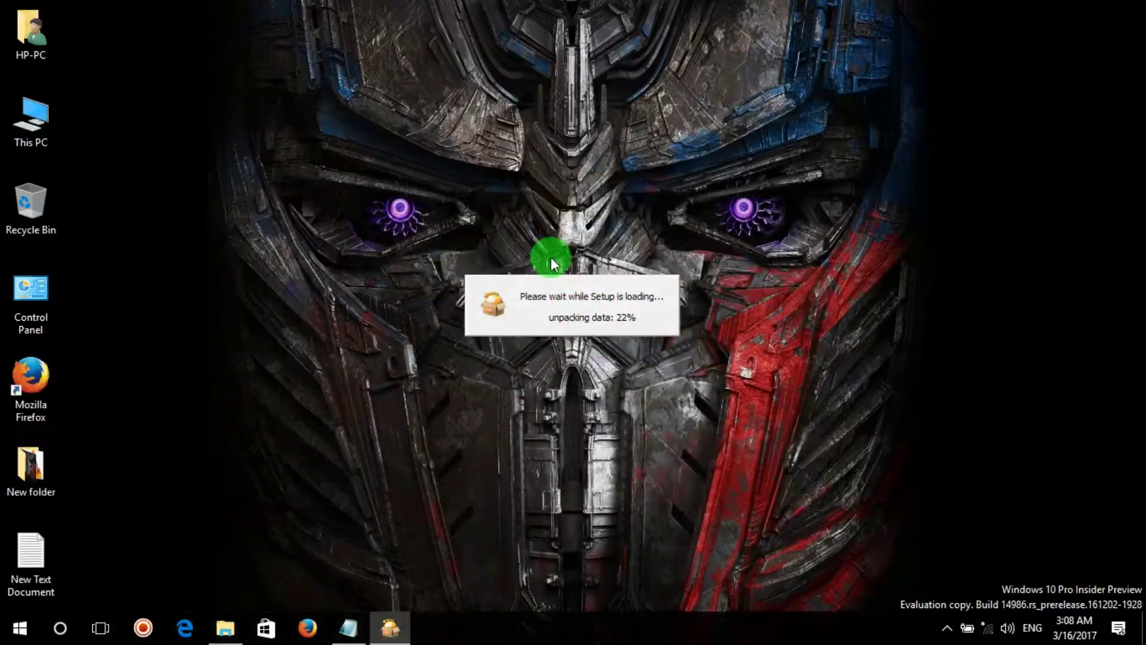
right_click(862, 133)
click(908, 204)
right_click(894, 74)
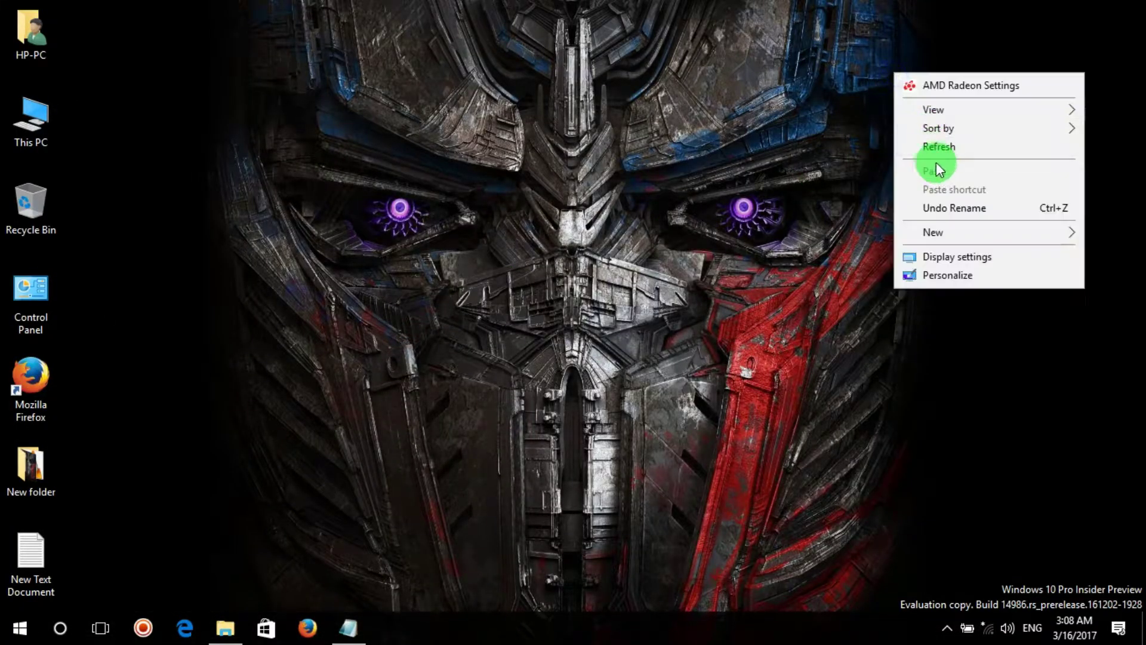
click(939, 153)
drag(901, 66, 1137, 179)
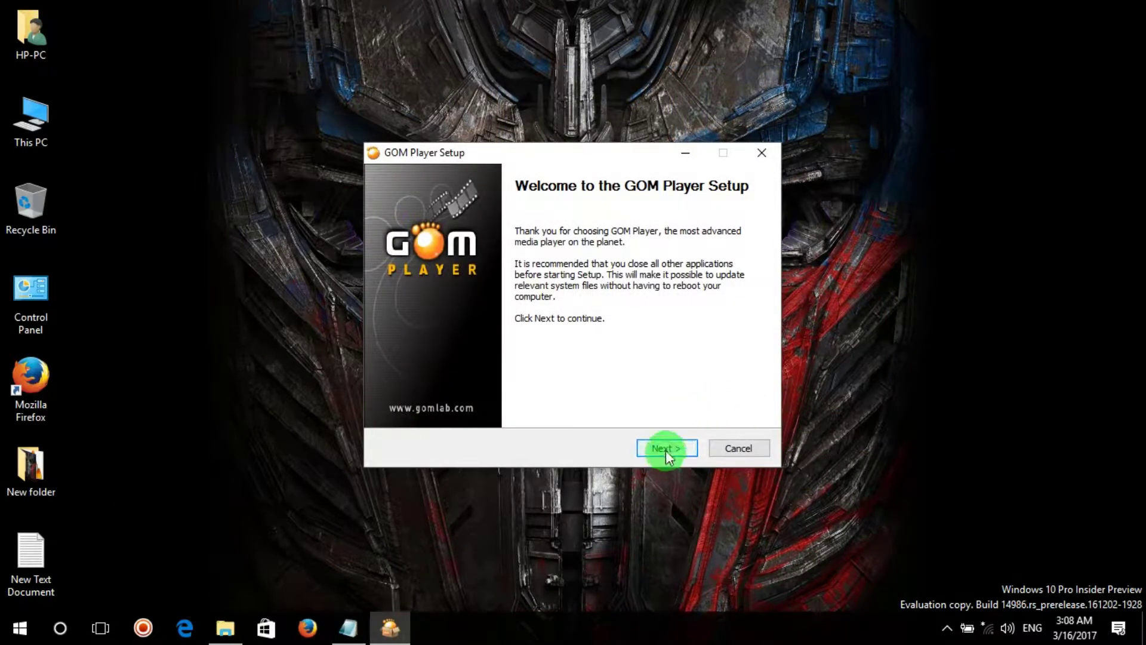
Step: Install GOM Player with the General install type and default components, and close the finished setup wizard
click(665, 449)
click(667, 451)
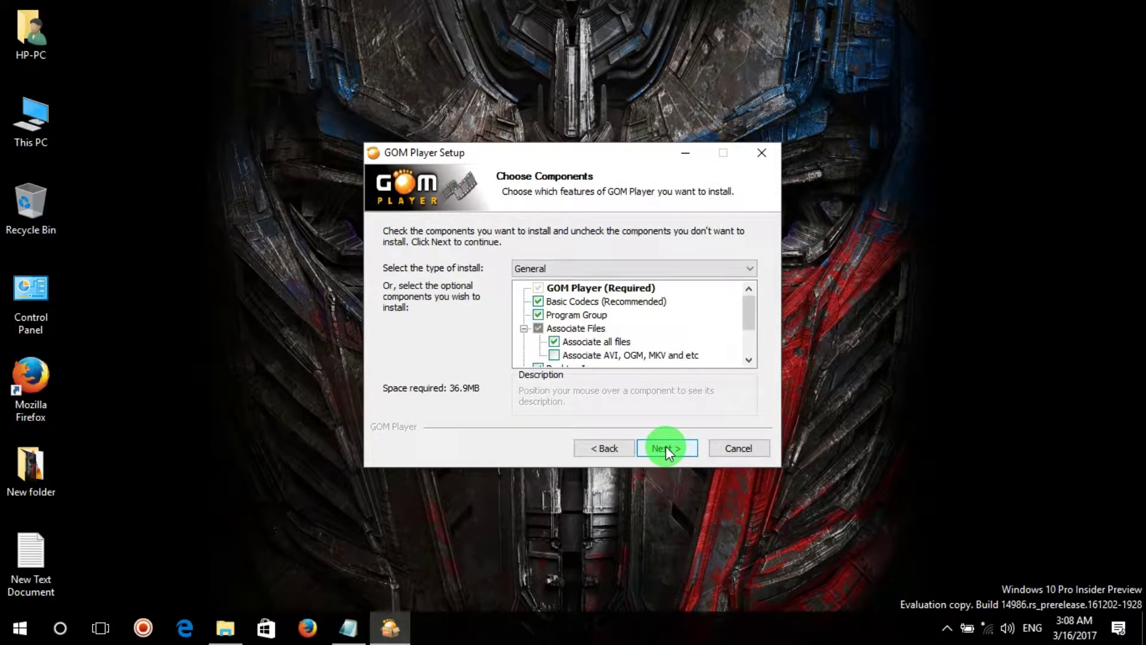
click(666, 448)
click(665, 448)
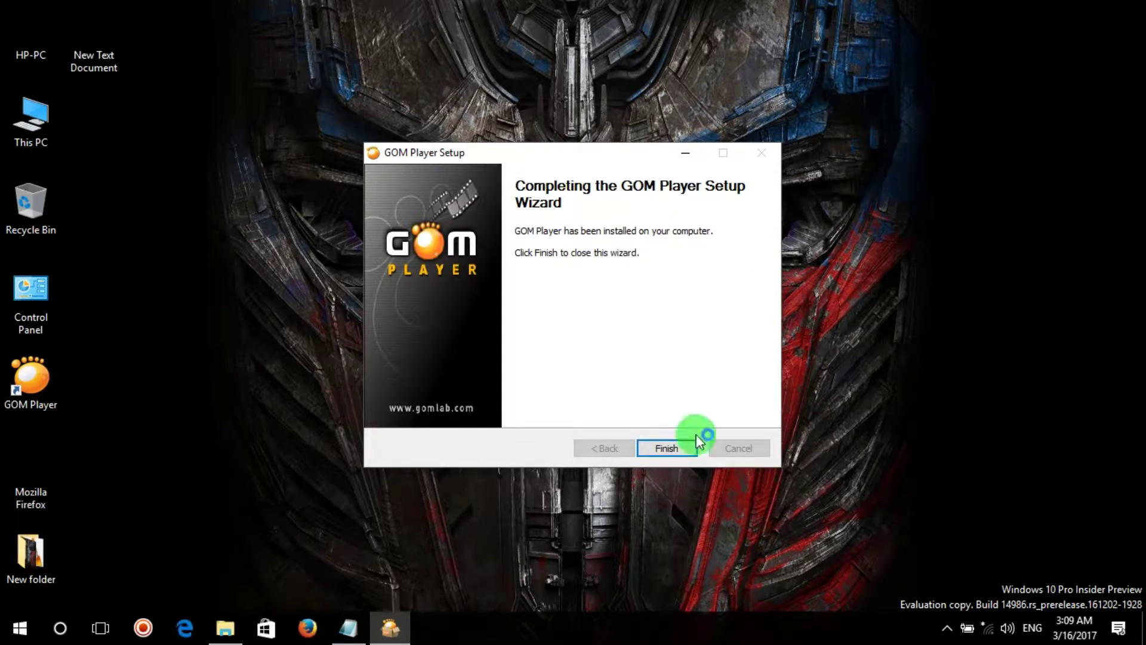
click(663, 448)
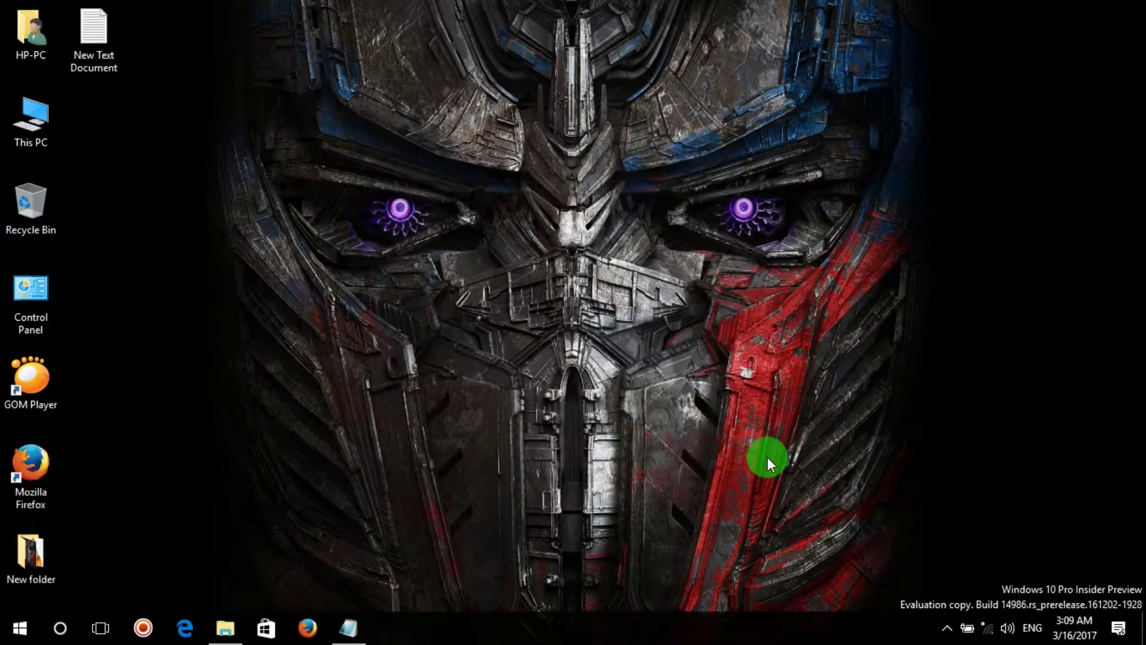
right_click(951, 205)
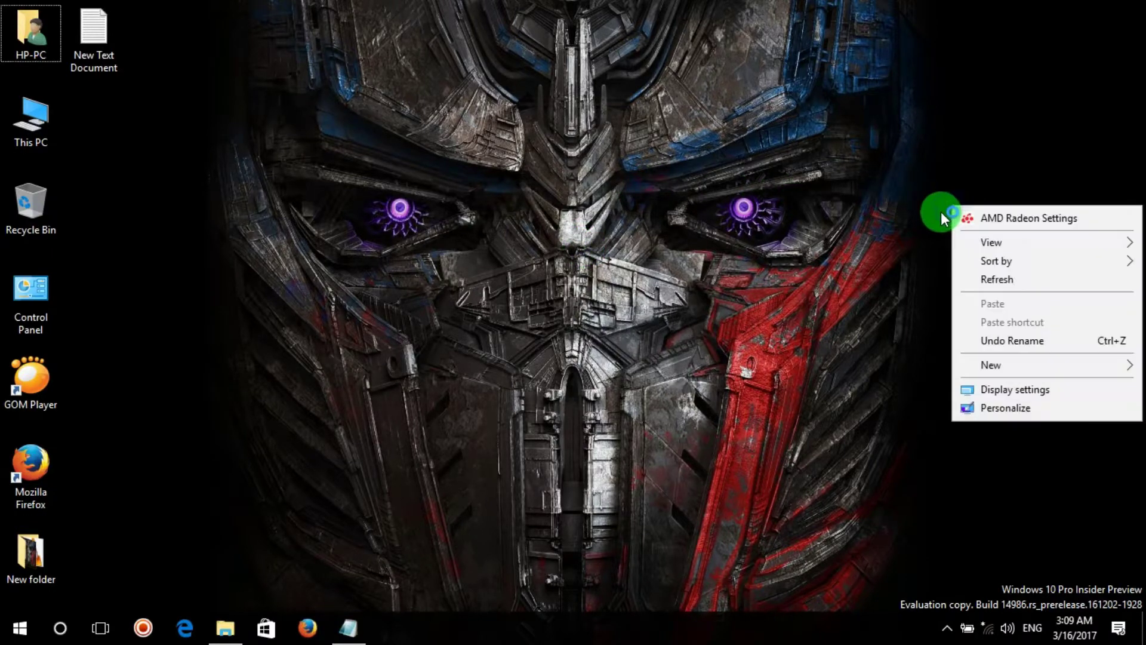
click(1018, 287)
right_click(869, 202)
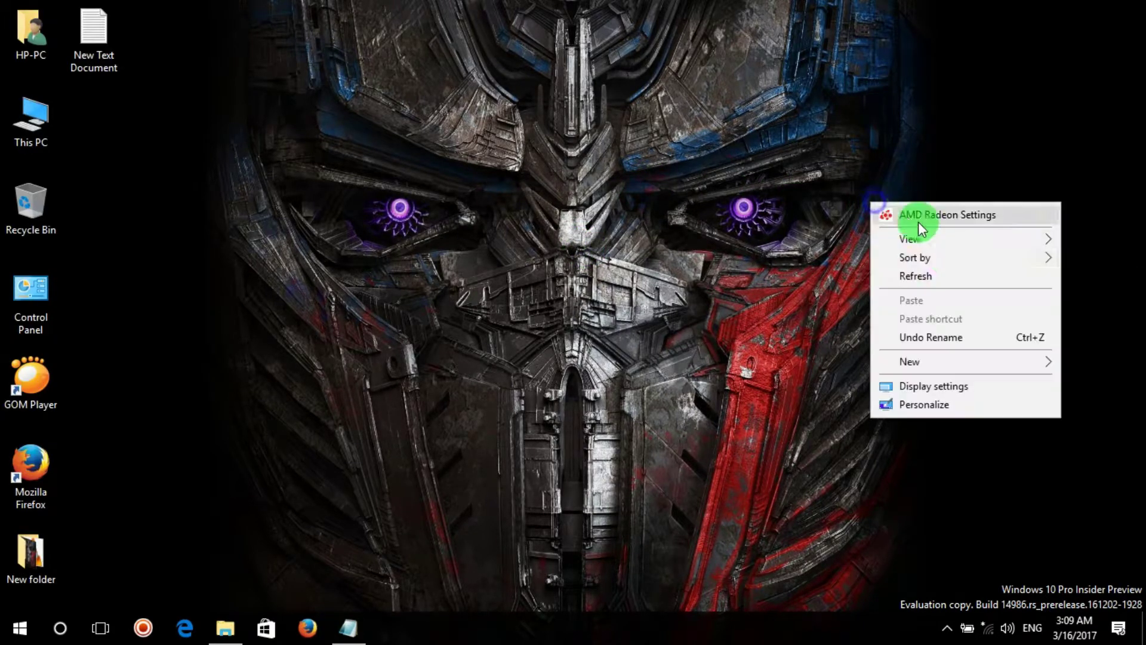
click(954, 275)
right_click(891, 159)
click(949, 237)
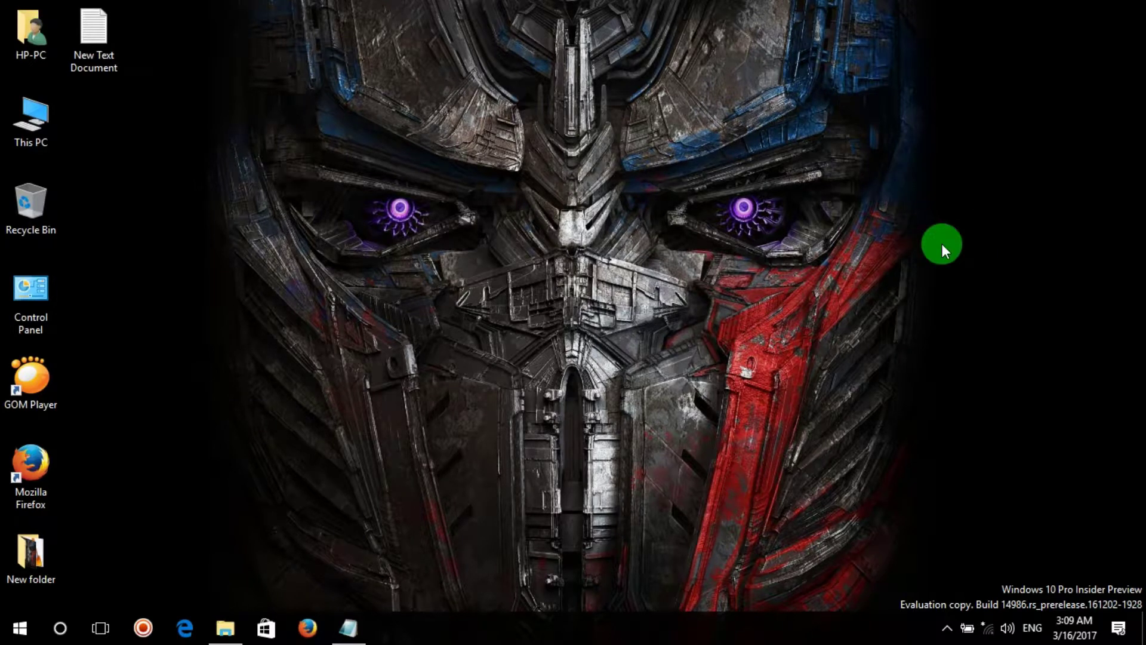
right_click(929, 240)
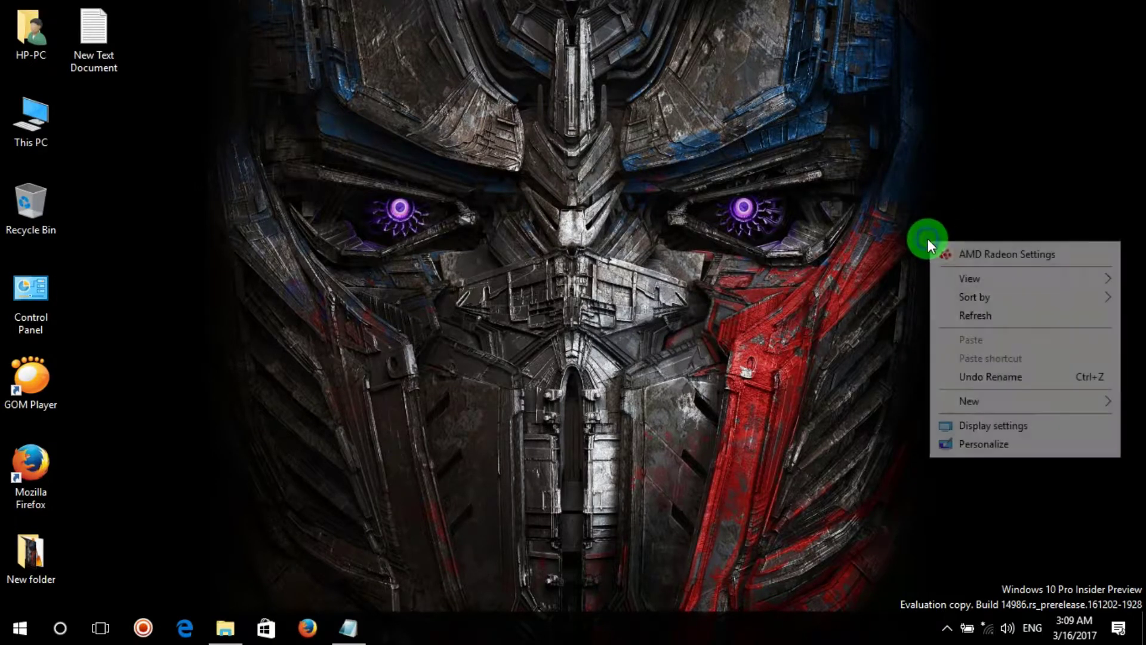
click(1008, 316)
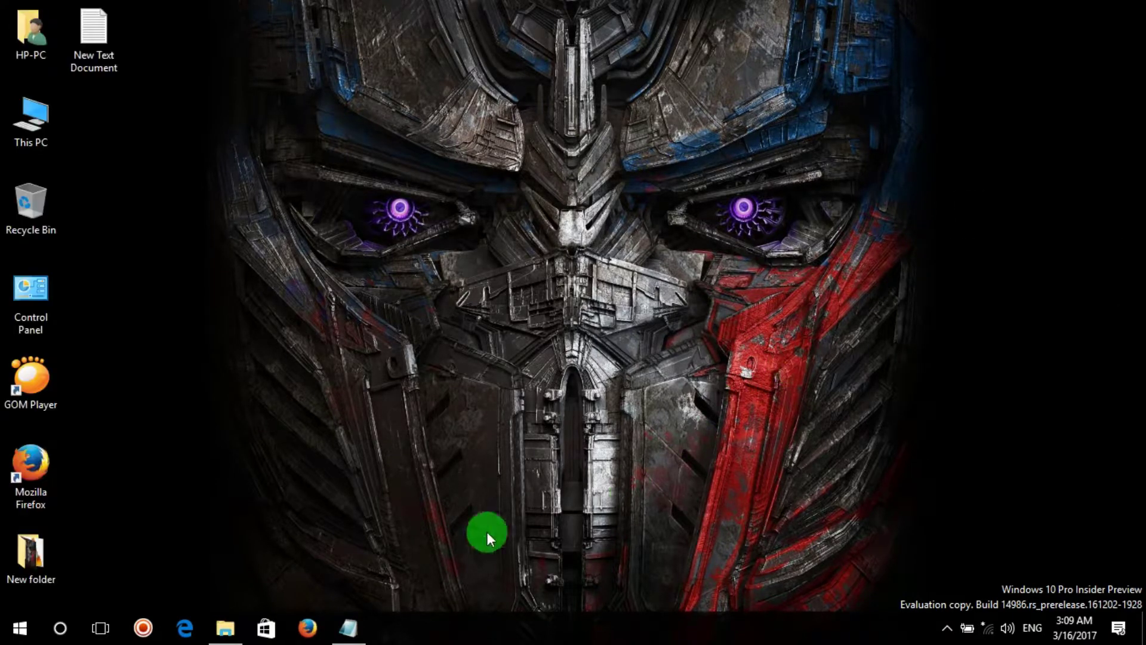
Step: Minimize the Notepad note, dismiss Firefox's default-browser prompt with its startup check turned off, and close the browser
click(358, 624)
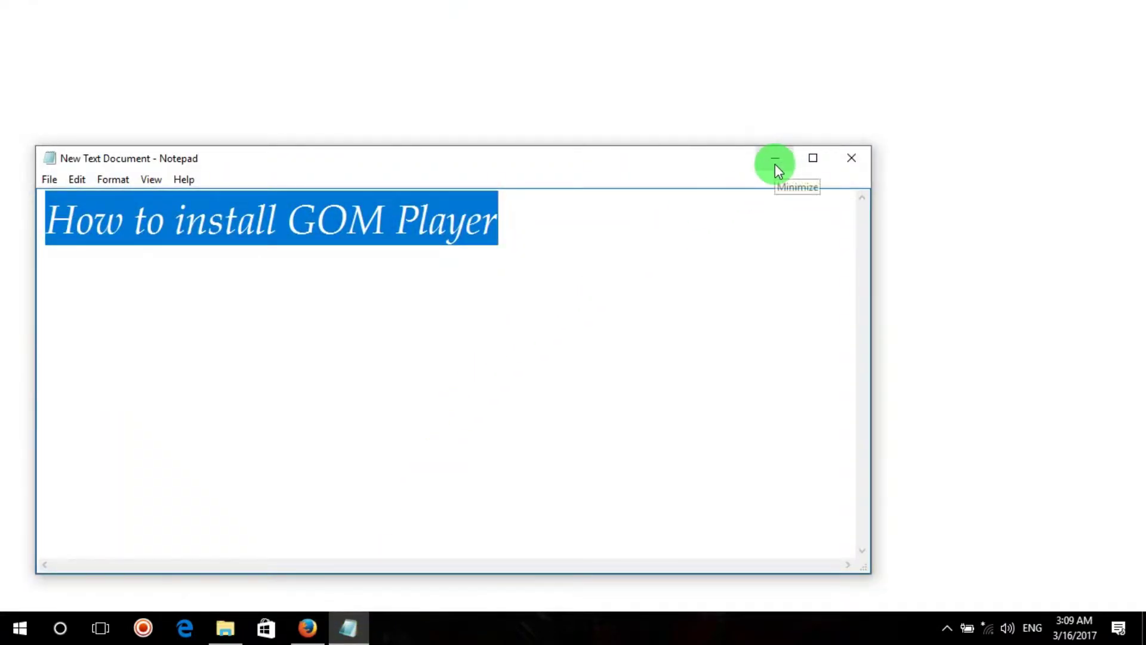
click(775, 164)
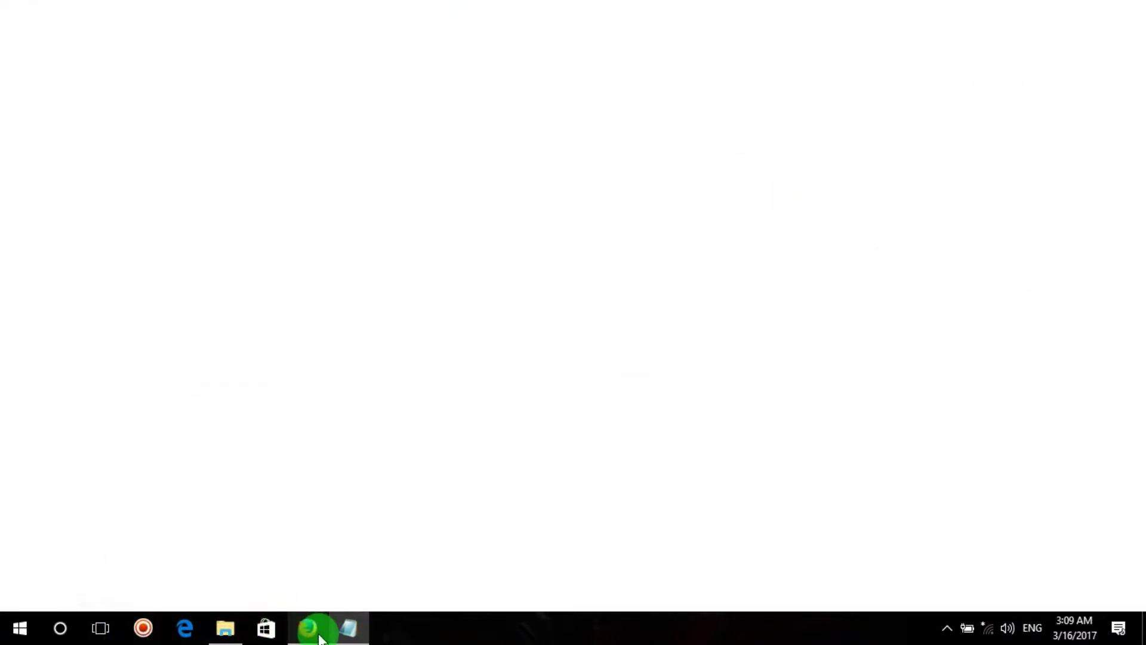
mouse_move(320, 628)
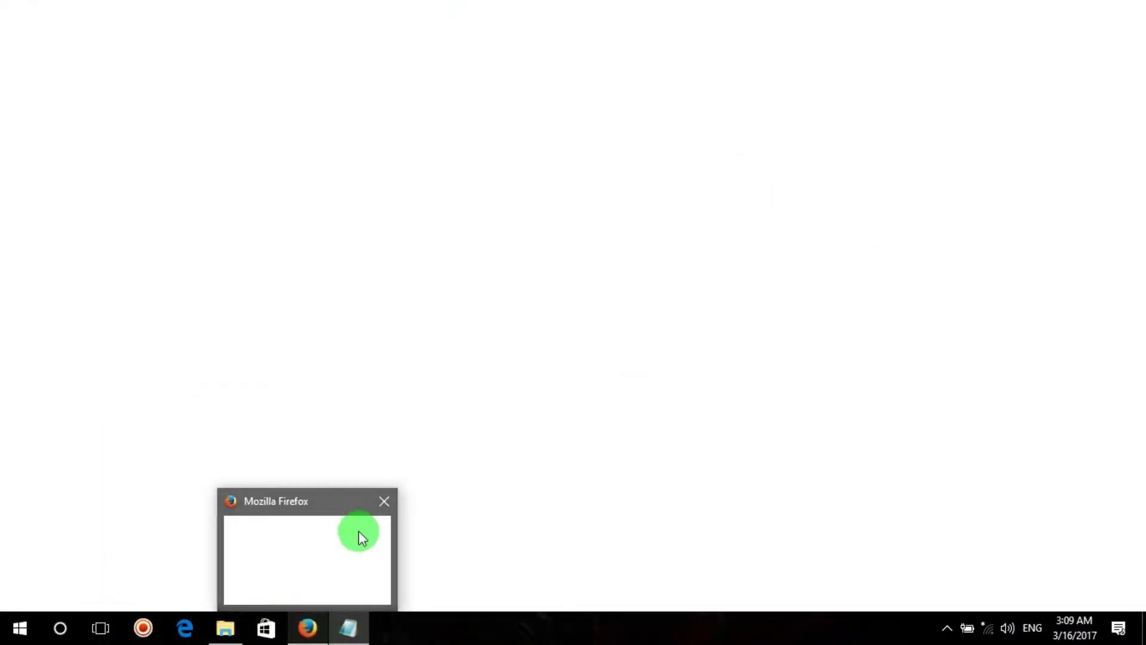
click(322, 567)
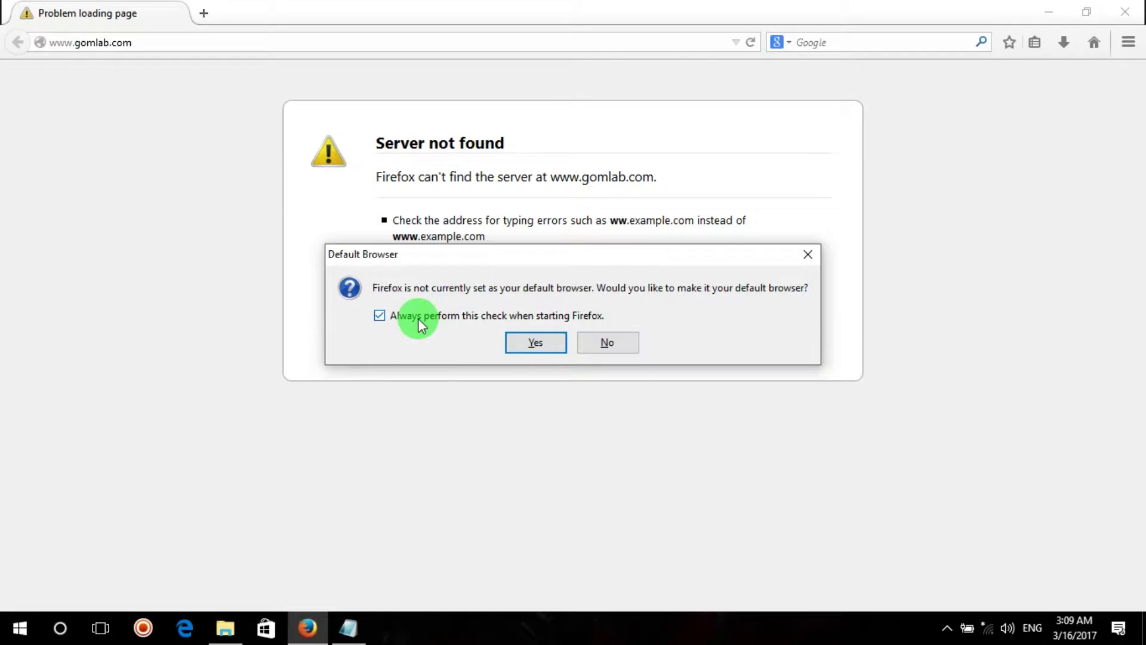
click(418, 318)
click(615, 343)
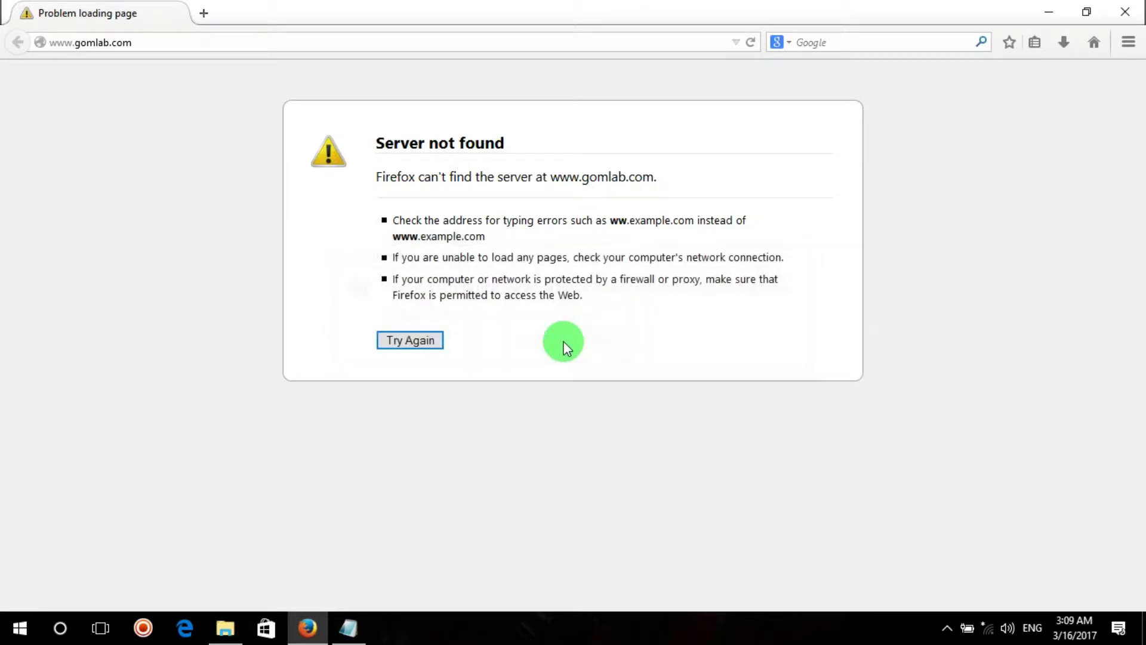
click(1130, 9)
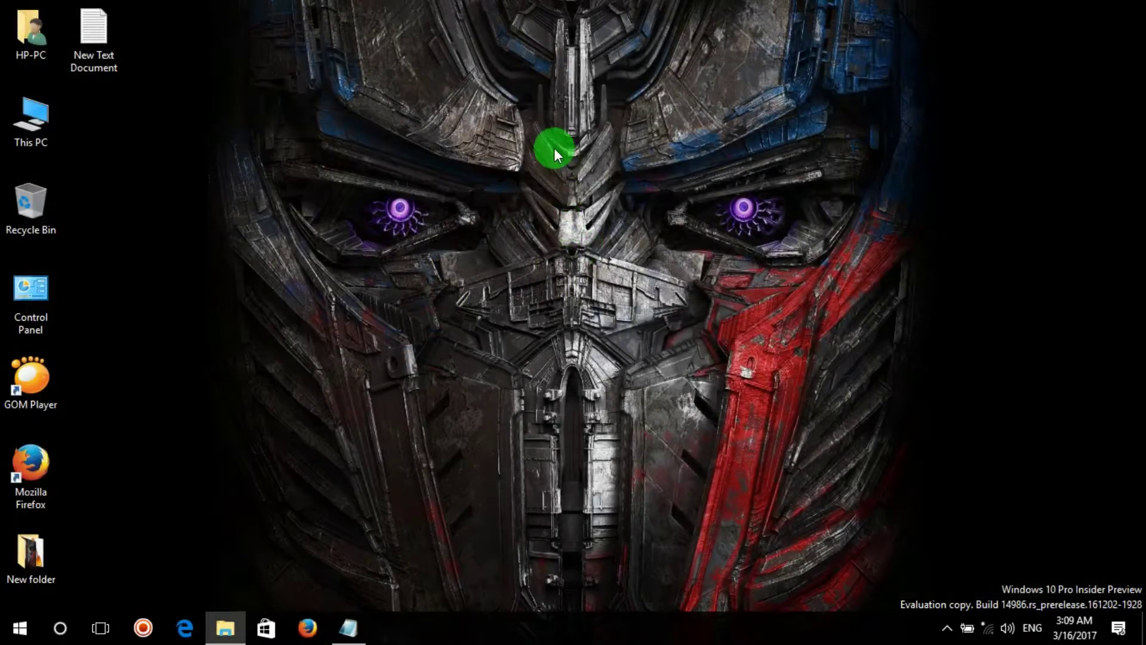
right_click(554, 148)
click(650, 221)
right_click(530, 110)
click(603, 182)
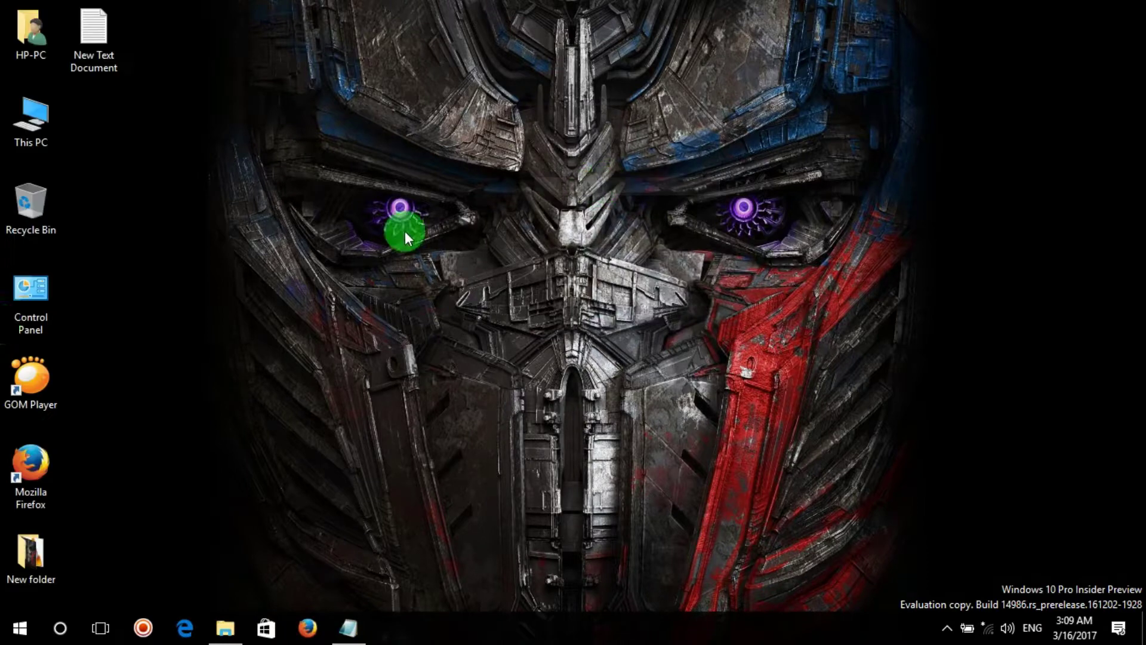
Step: Run GOM Player as administrator and choose High-Quality Mode in its configuration wizard
right_click(38, 380)
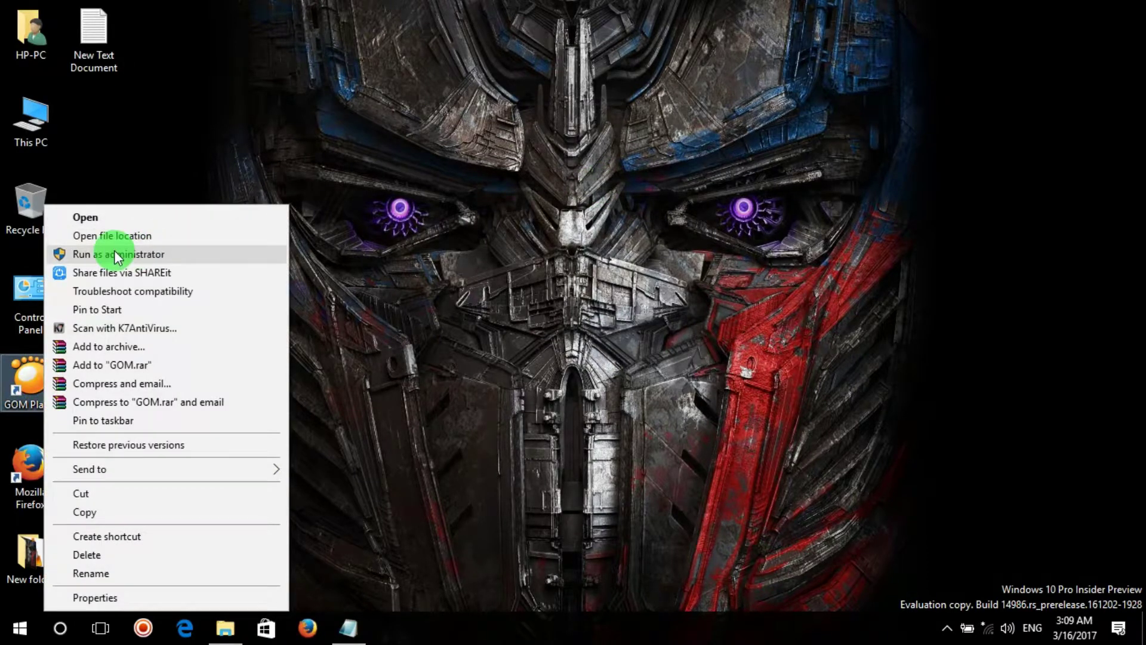
click(141, 254)
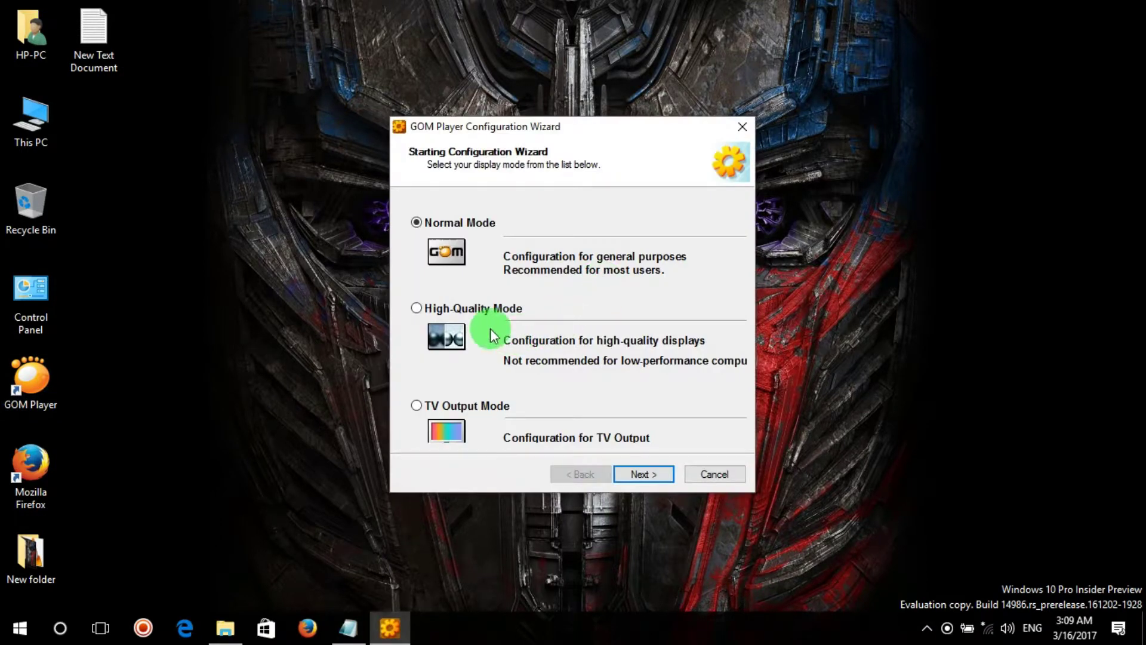
click(418, 310)
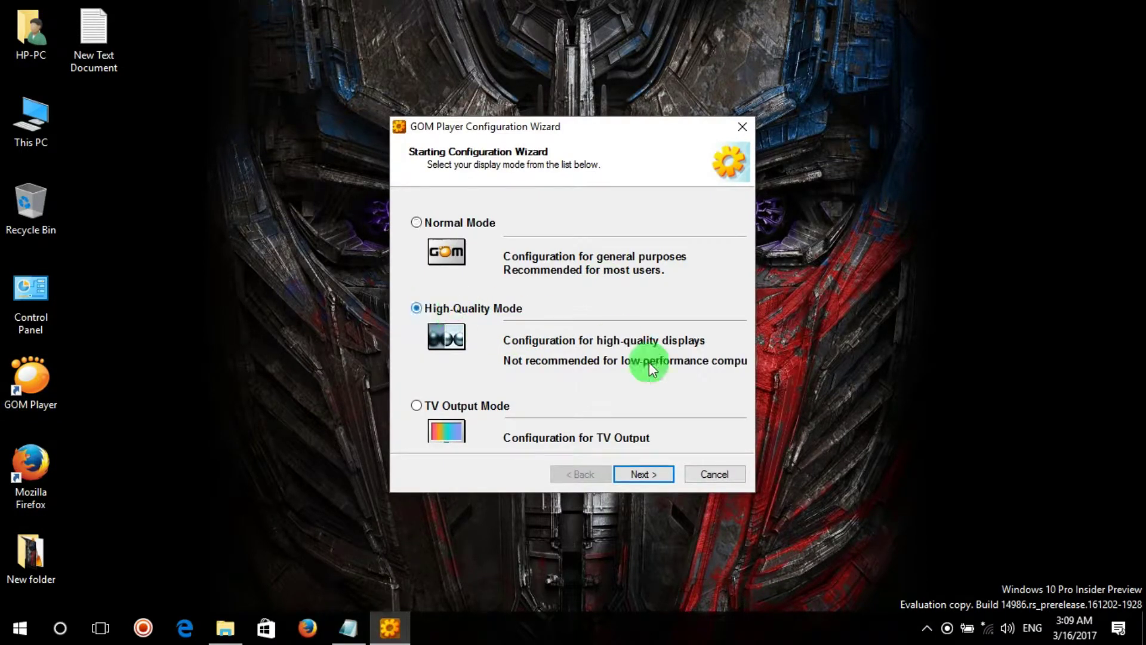
click(653, 474)
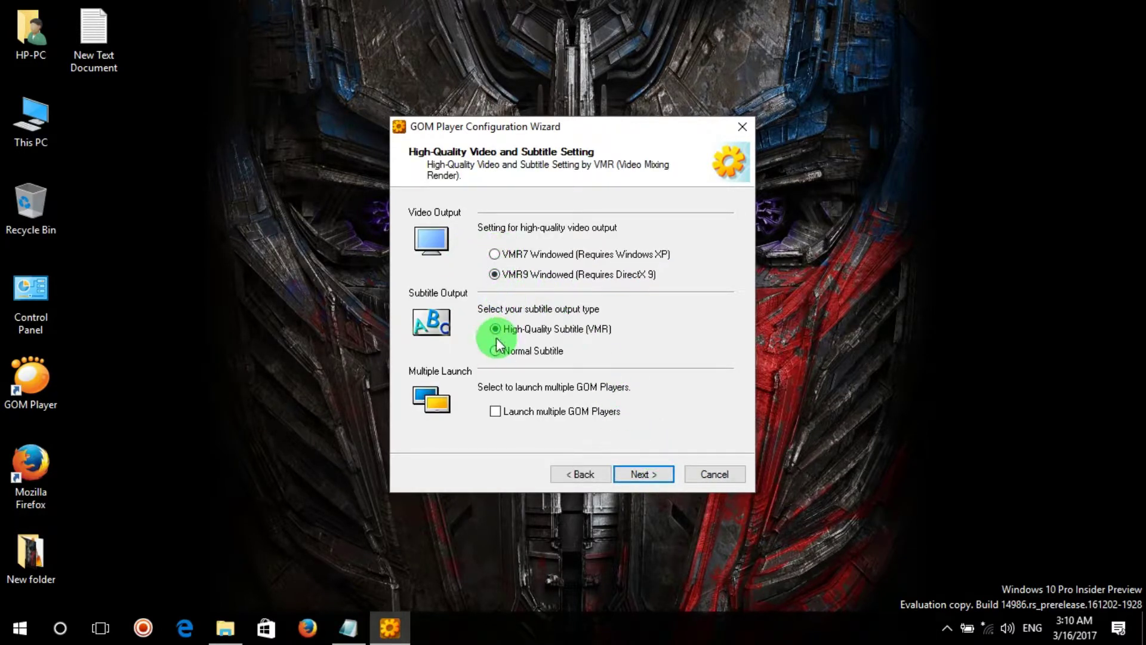
Step: Enable launching multiple GOM Players and accept the default codec and 2 Channel speaker settings, continuing to Other Settings
click(496, 413)
click(637, 476)
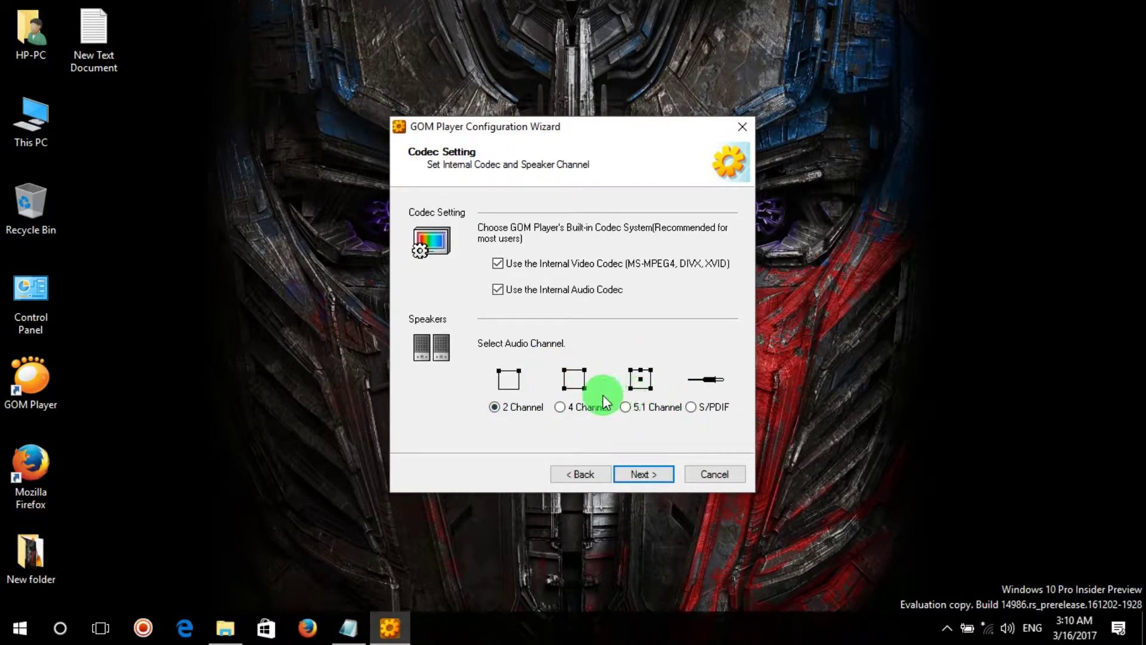
click(649, 474)
click(649, 474)
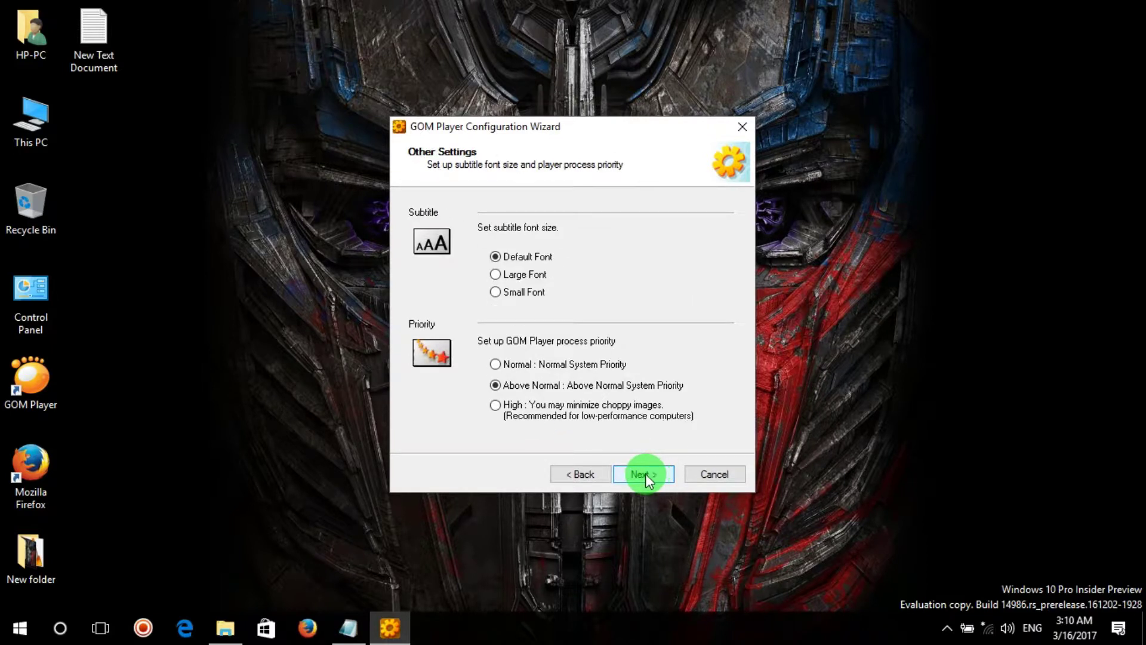
Step: Set the GOM Player process priority to Normal, keep the default subtitle font, and finish the configuration wizard
click(495, 364)
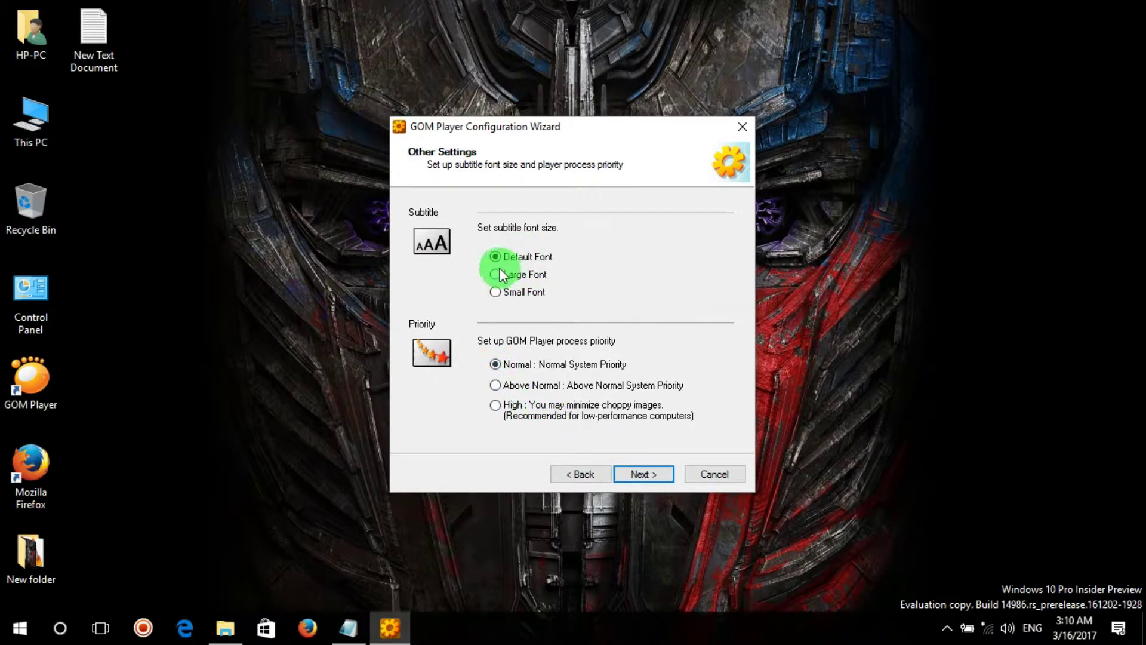
click(639, 471)
click(644, 472)
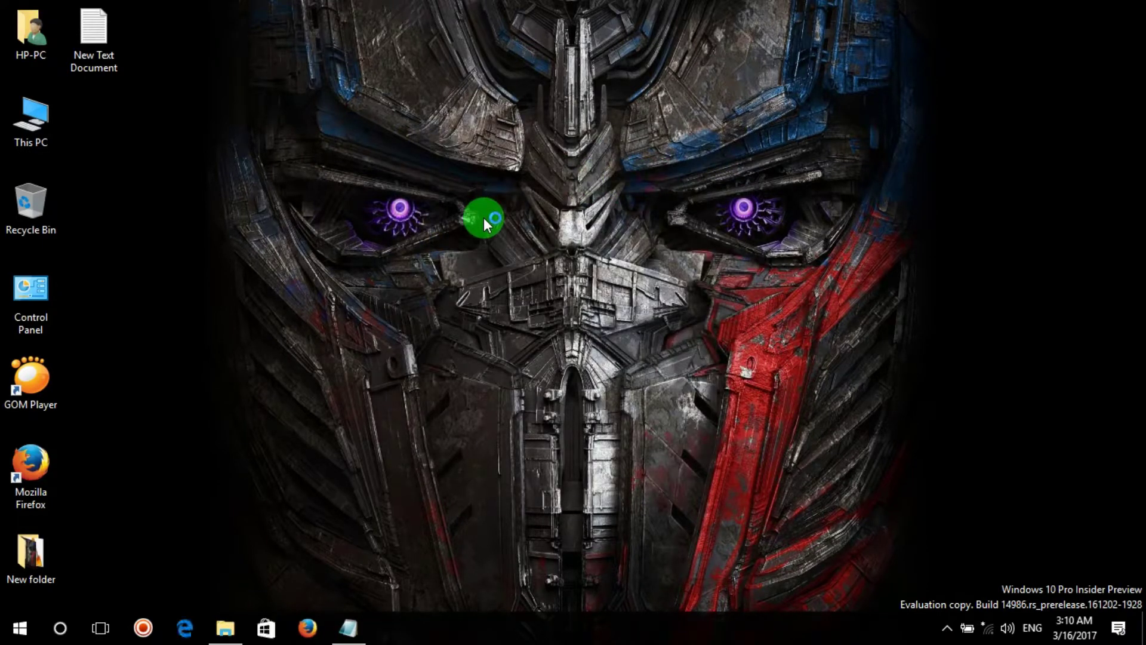
right_click(963, 184)
click(1051, 258)
right_click(990, 164)
click(1031, 242)
right_click(980, 177)
click(1033, 258)
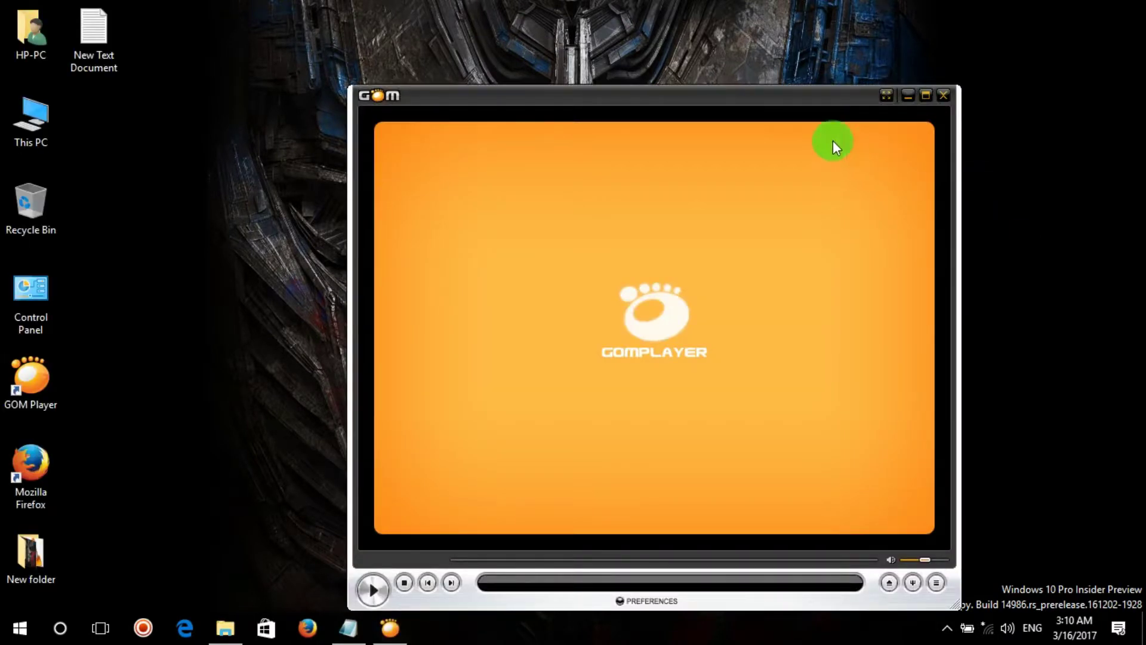
Step: Reposition and close the GOM Player window, and open This PC from the desktop
drag(797, 93, 610, 68)
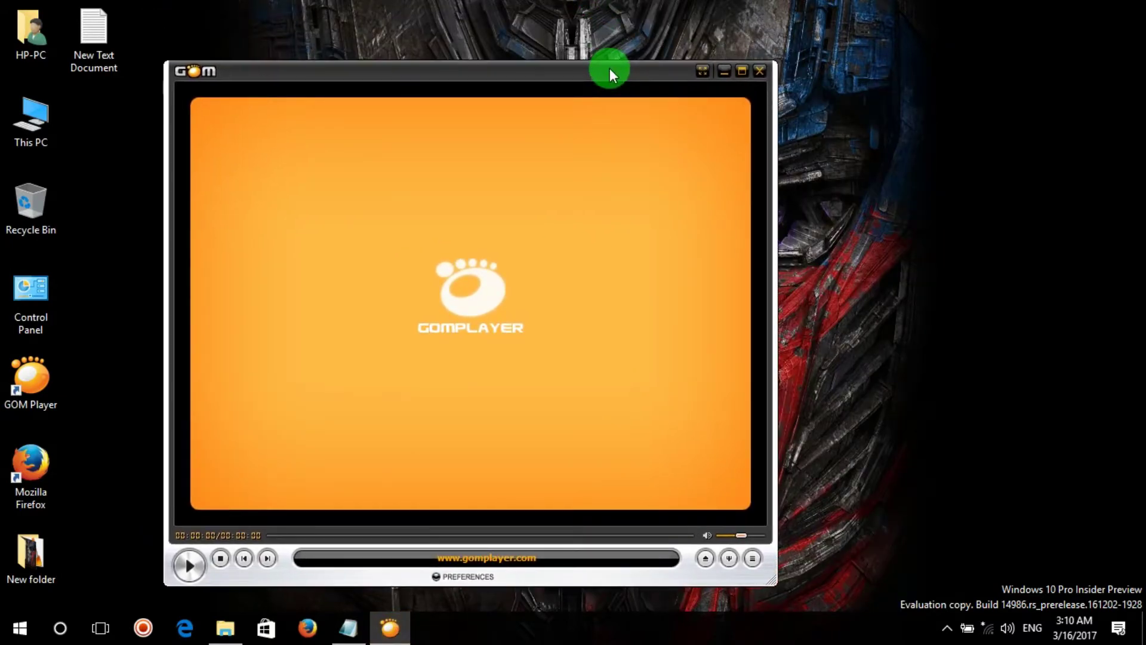
click(760, 72)
click(42, 130)
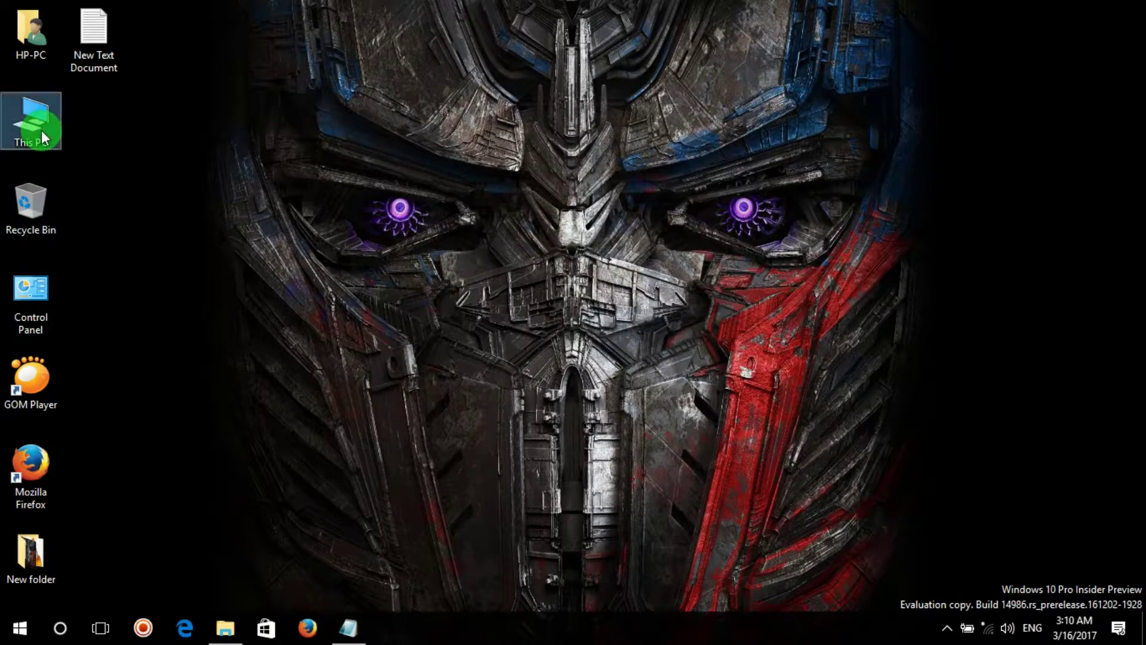
right_click(41, 130)
click(64, 152)
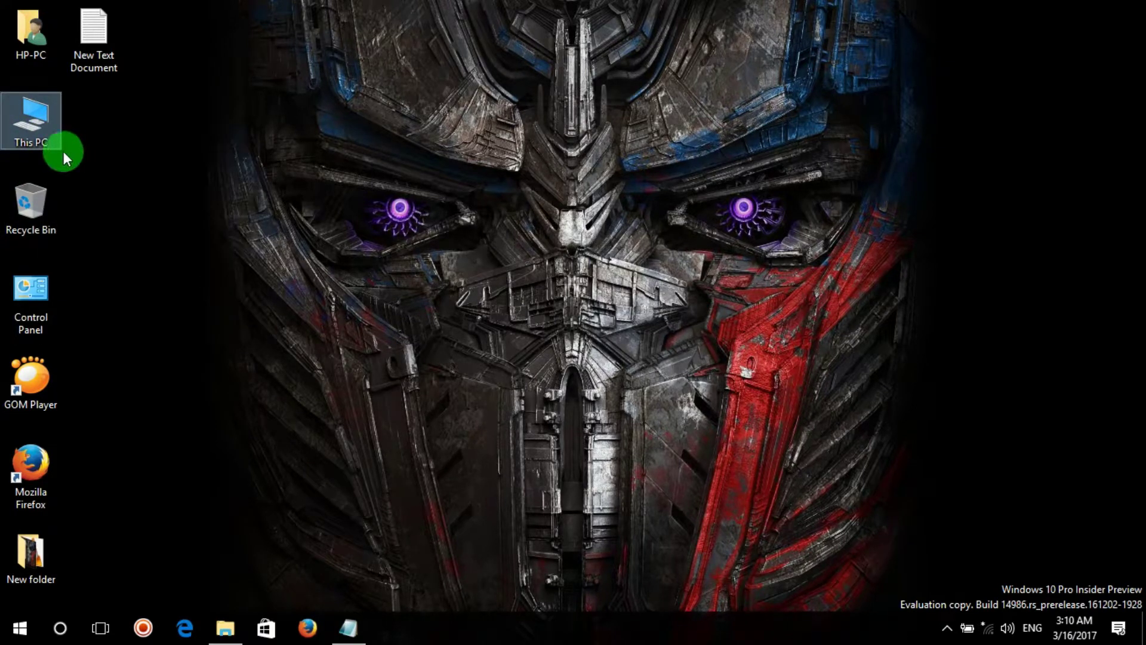
right_click(41, 122)
click(65, 130)
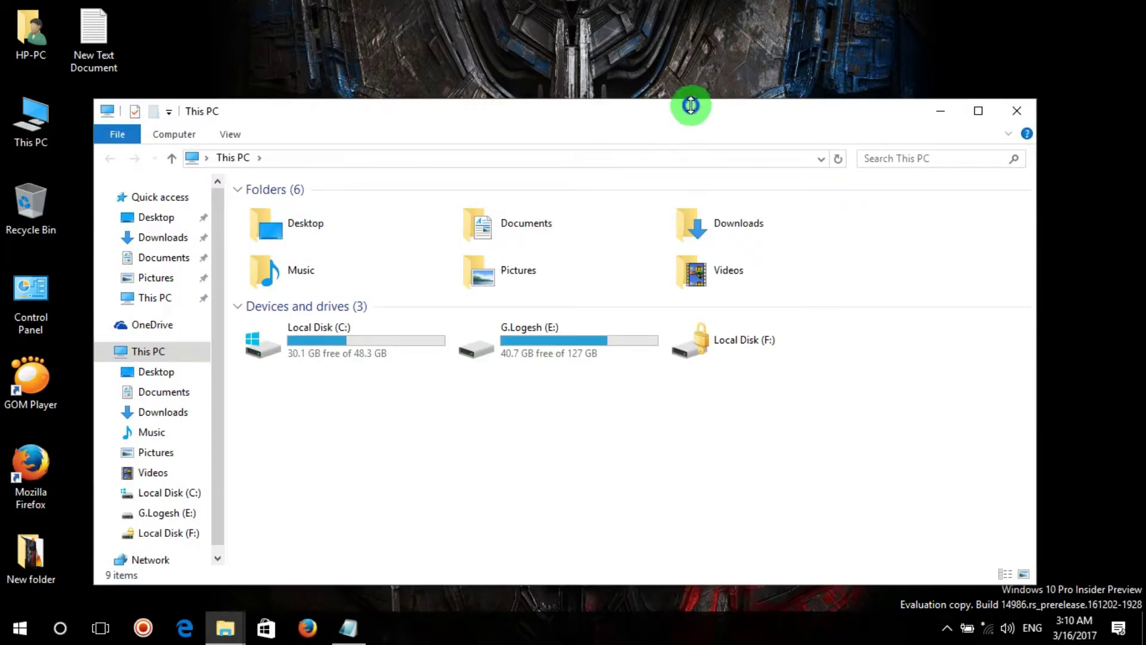
Step: Maximize the This PC window and open the movies folder on the E: drive
drag(696, 113, 711, 4)
right_click(499, 241)
click(525, 262)
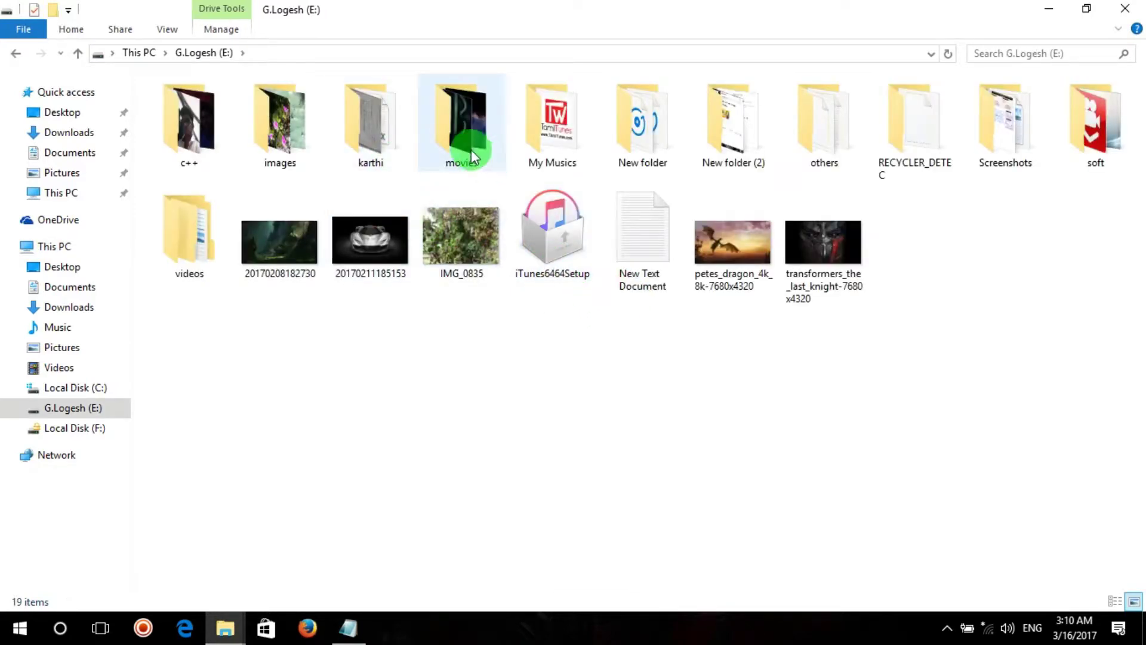
click(474, 155)
right_click(470, 151)
click(492, 159)
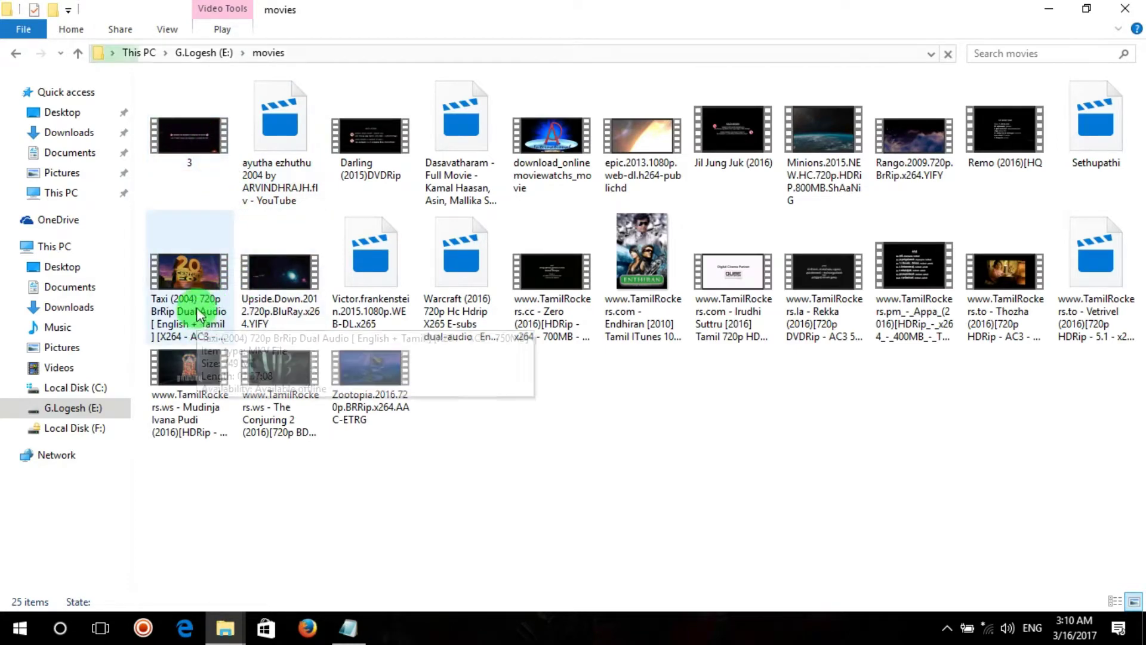
Step: Open the epic.2013.1080p.web-dl.h264-publichd movie with GOM Player and dismiss the codec notice without searching for a codec
click(638, 158)
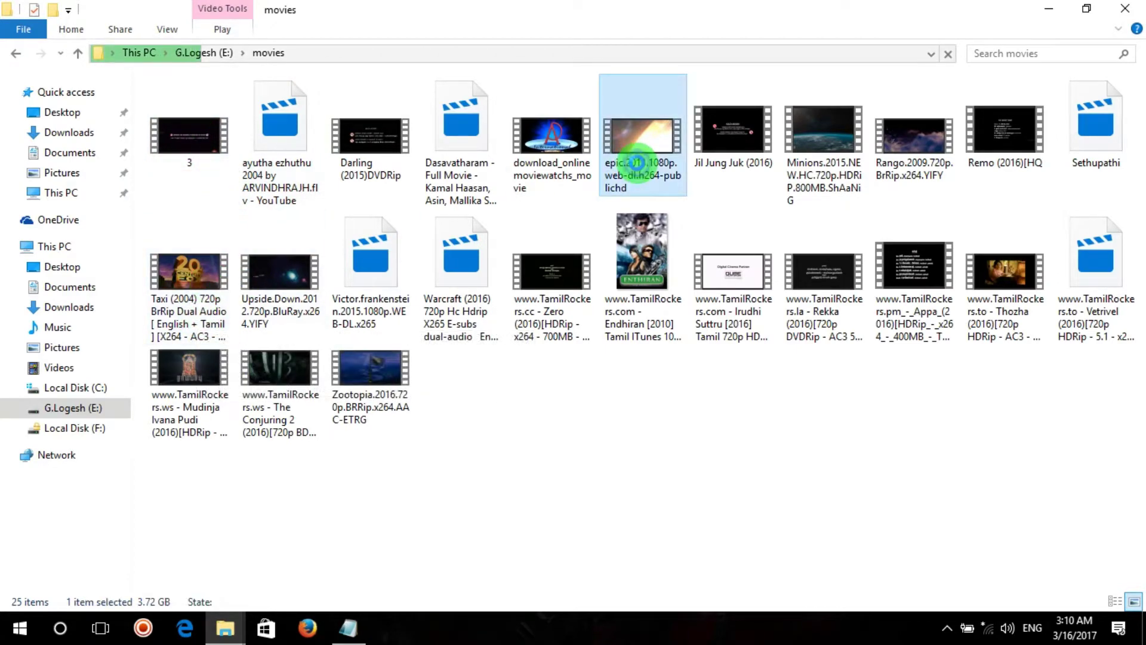
right_click(638, 160)
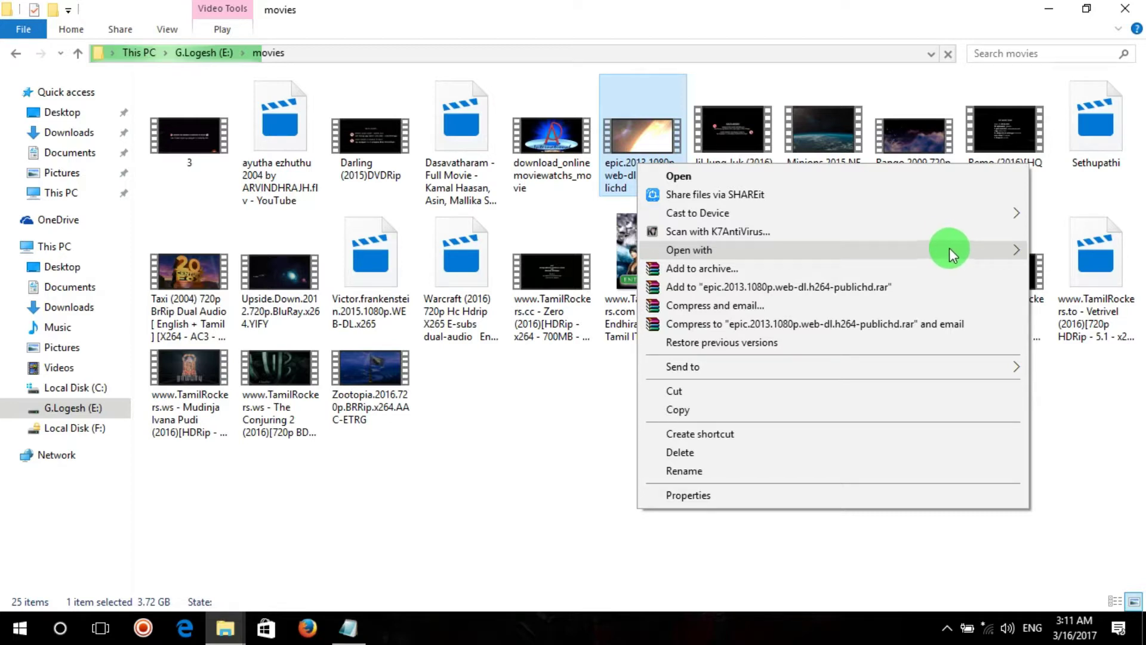
mouse_move(949, 245)
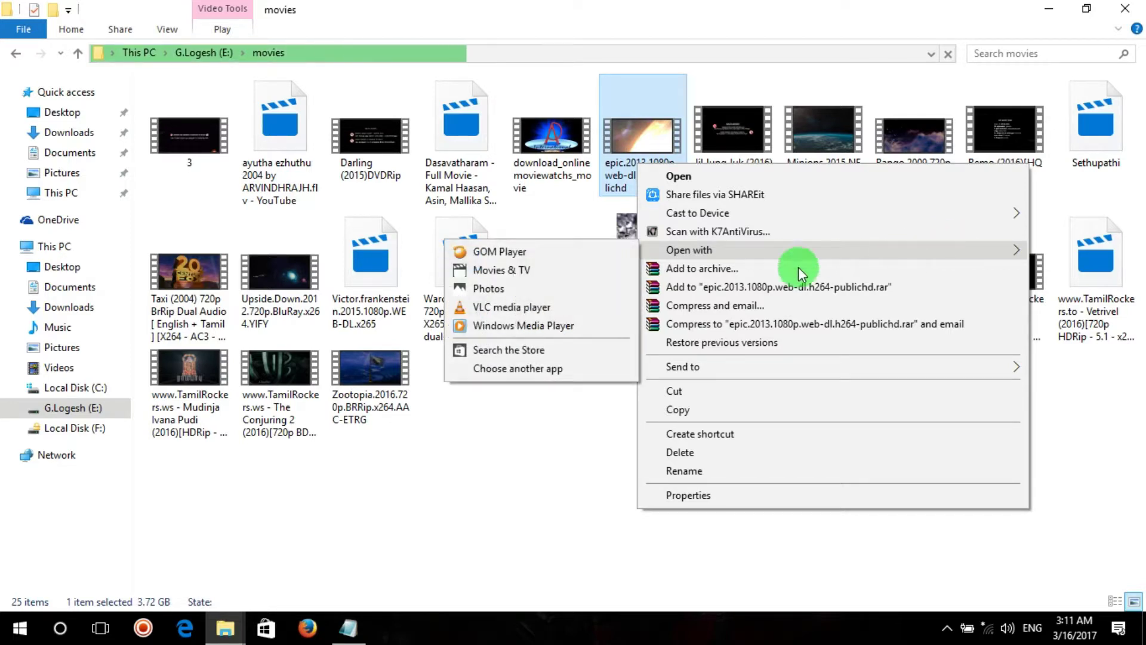
click(542, 252)
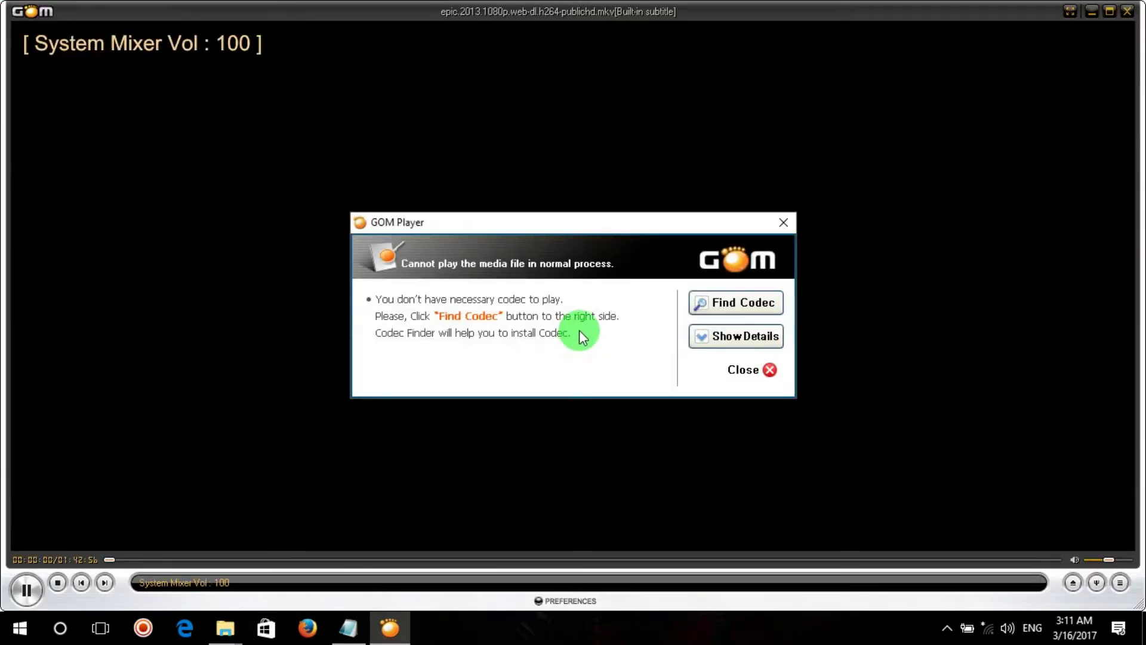
click(744, 370)
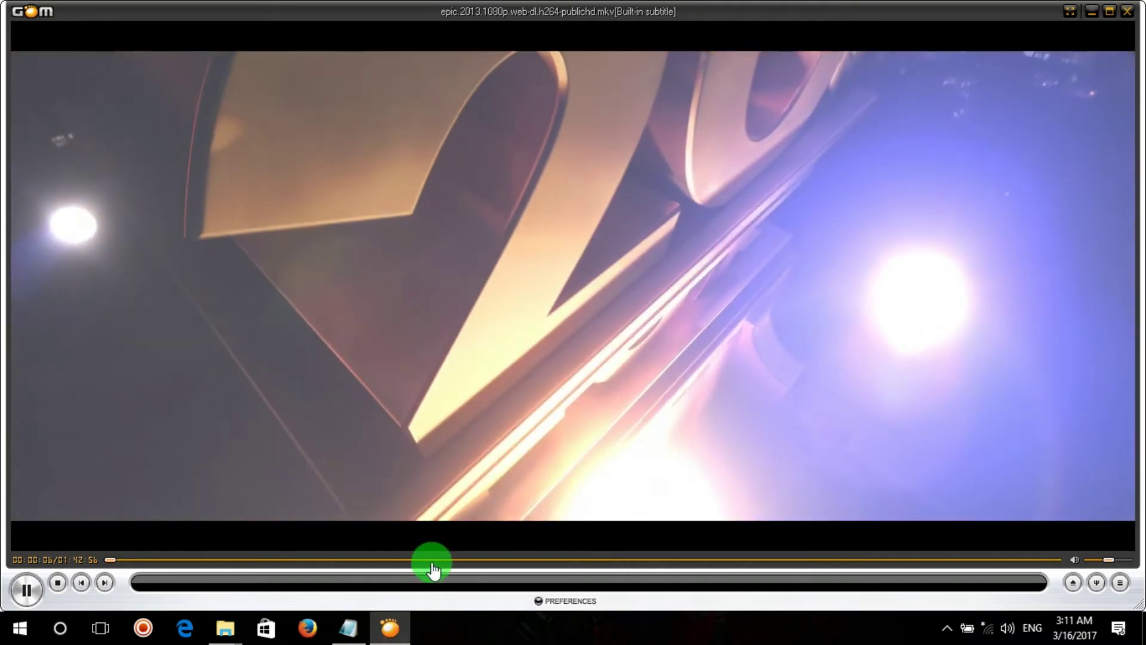
Step: Skip the movie ahead to about 35 minutes, close the player, and minimize the movies folder window
click(431, 563)
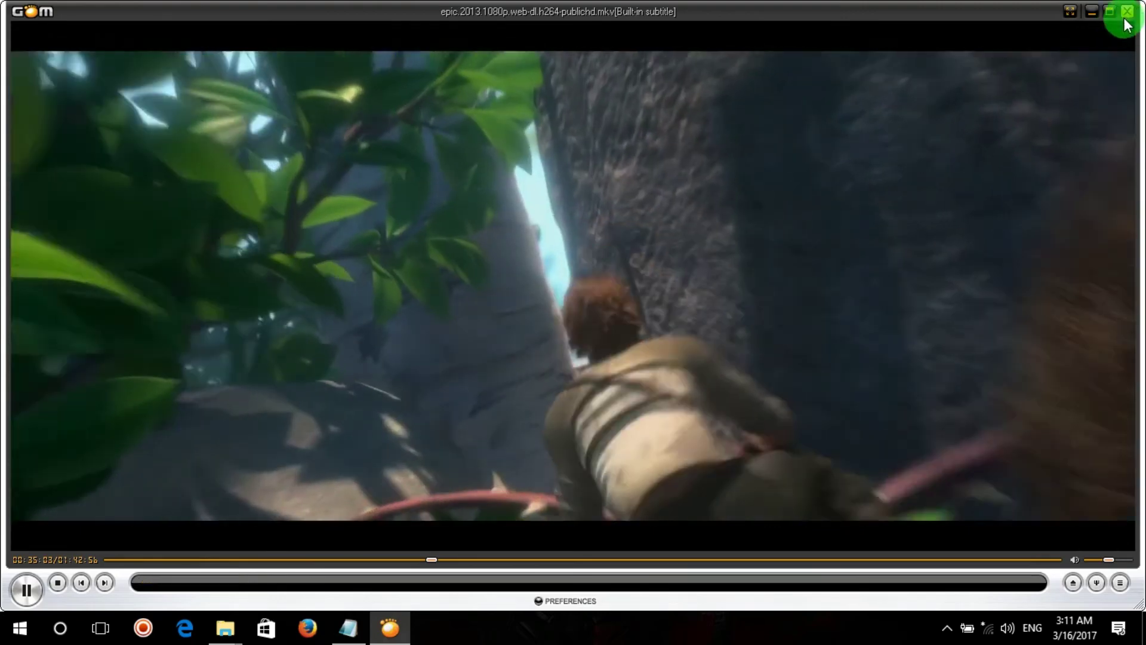
click(1127, 24)
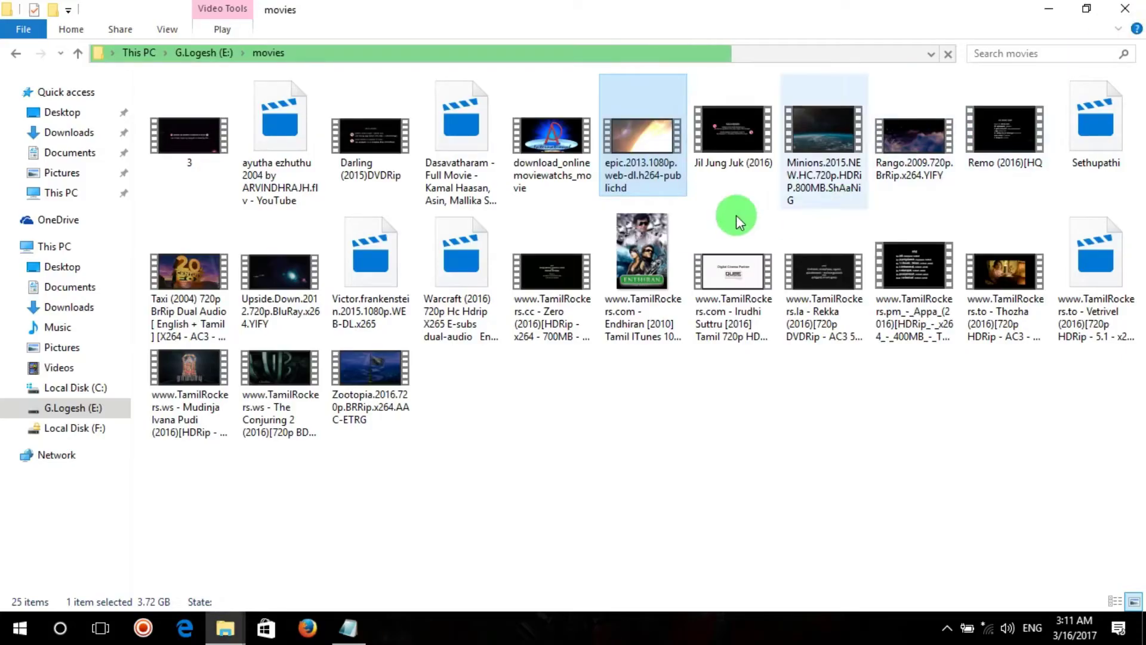
click(1048, 9)
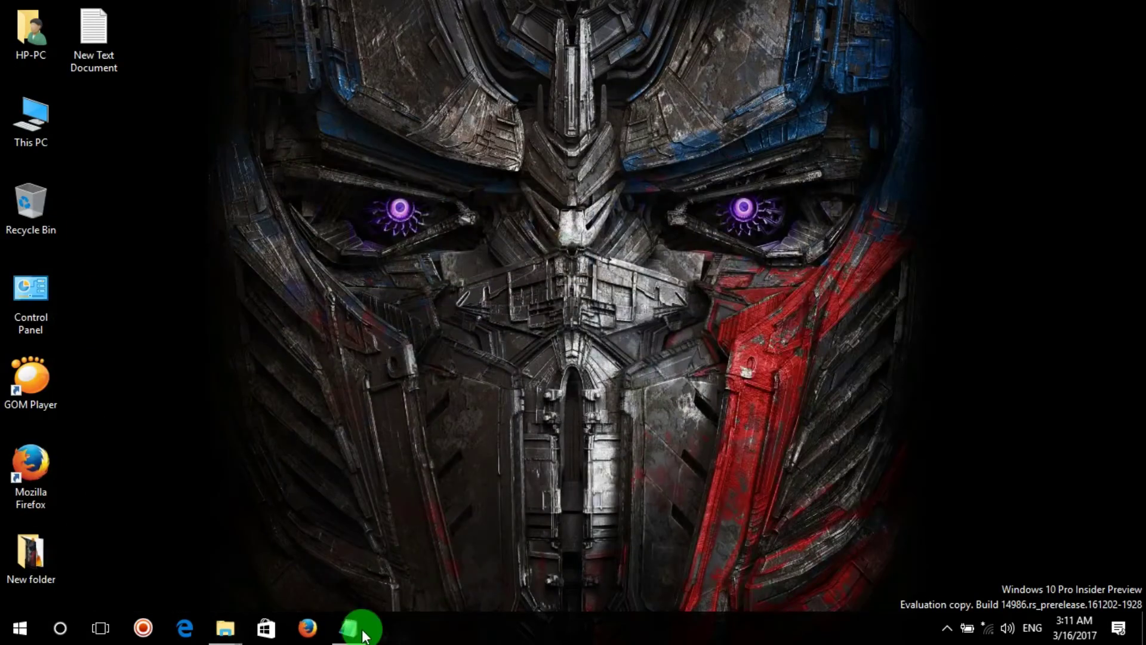
Step: Switch to Notepad, add the line "* Thank...You....." below the "How to install GOM Player" heading, and minimize the window
click(348, 628)
click(561, 238)
text(* T)
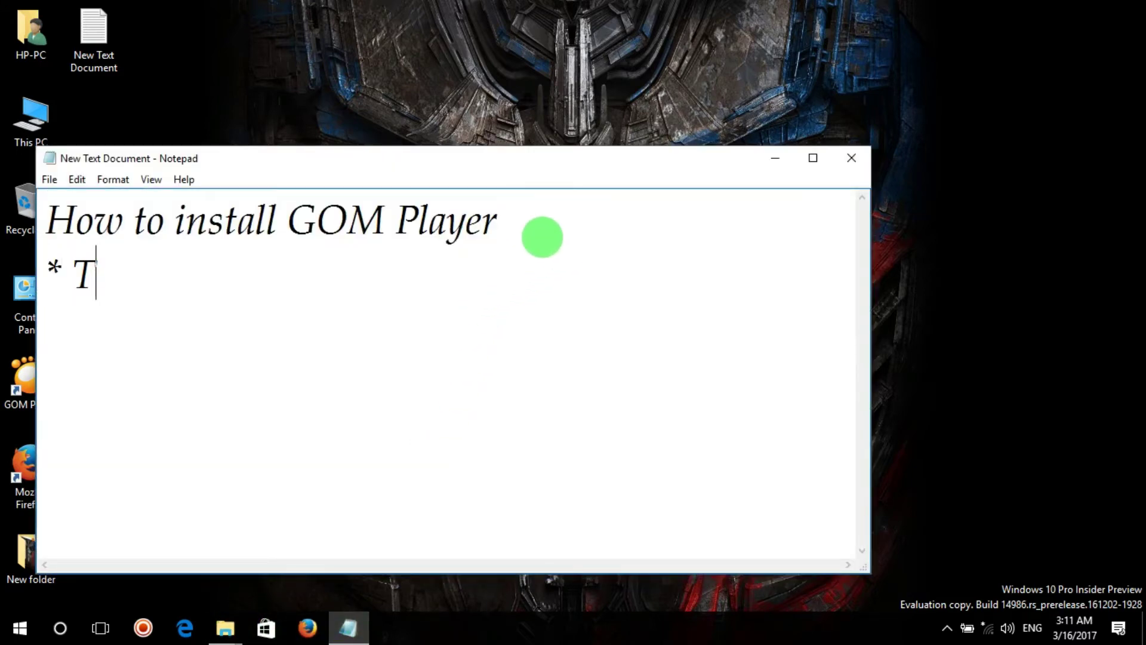
text(hank...You.....)
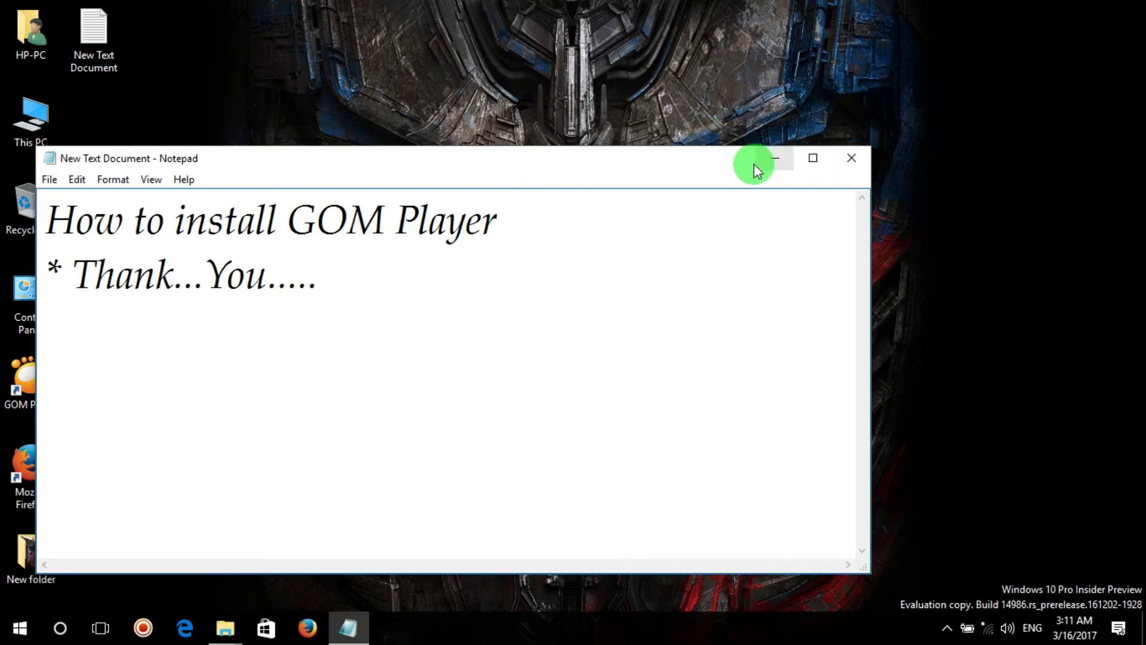
click(773, 160)
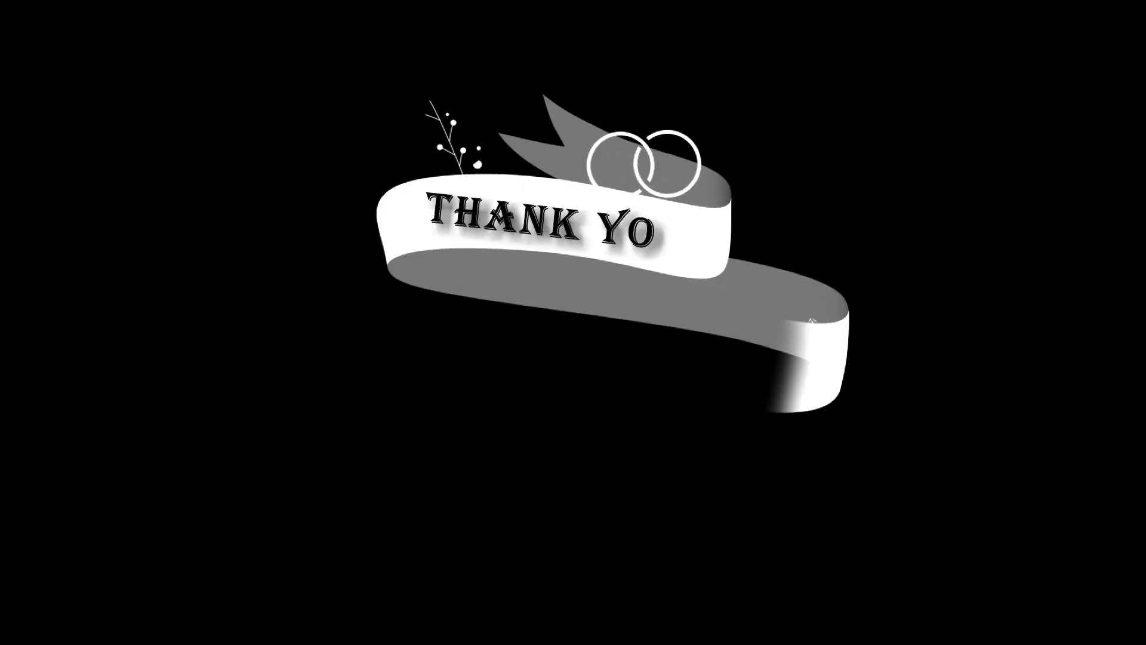